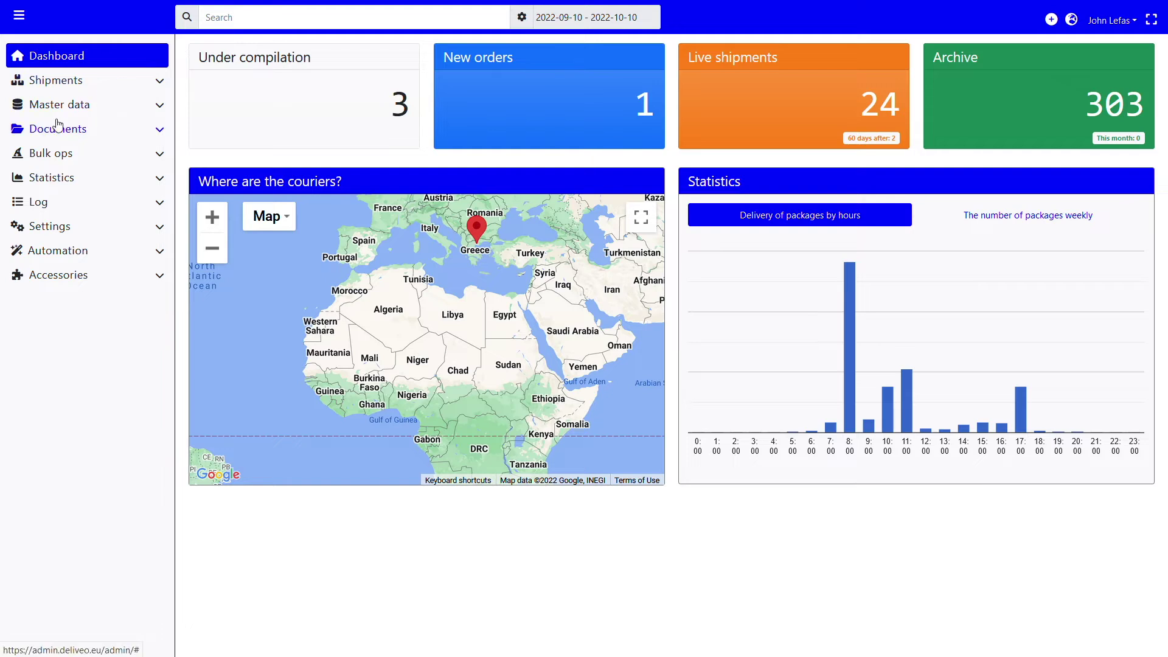
Start a new shipment and choose Food Shop as the client.
{"action": "left_click", "coordinate": [60, 87]}
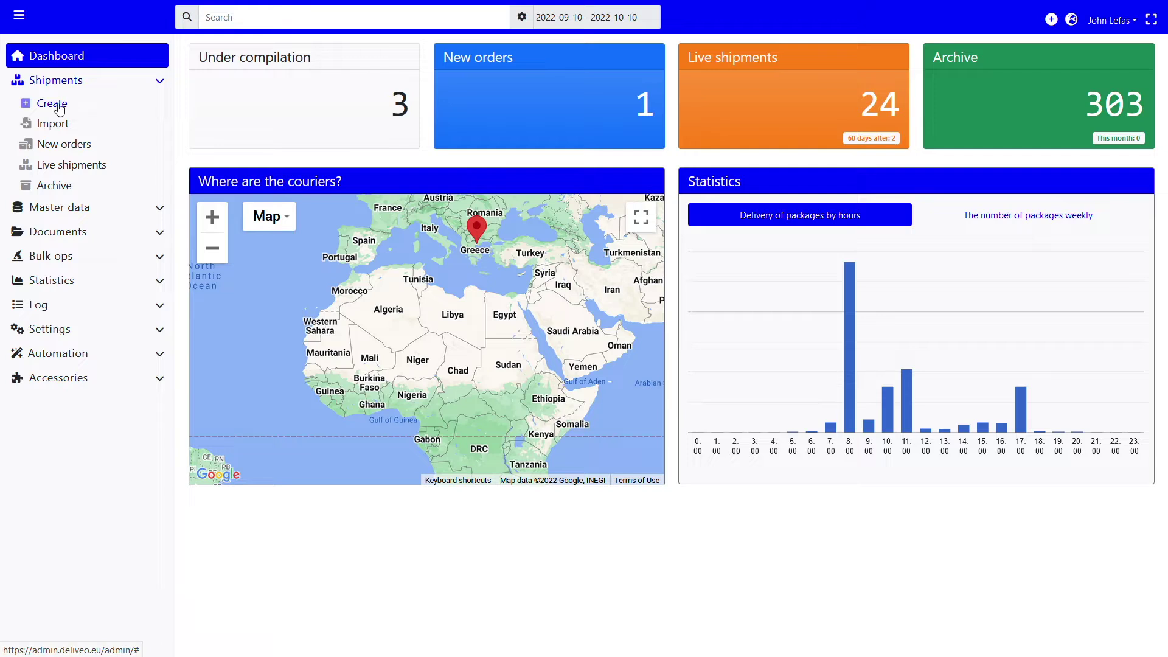
{"action": "left_click", "coordinate": [71, 107]}
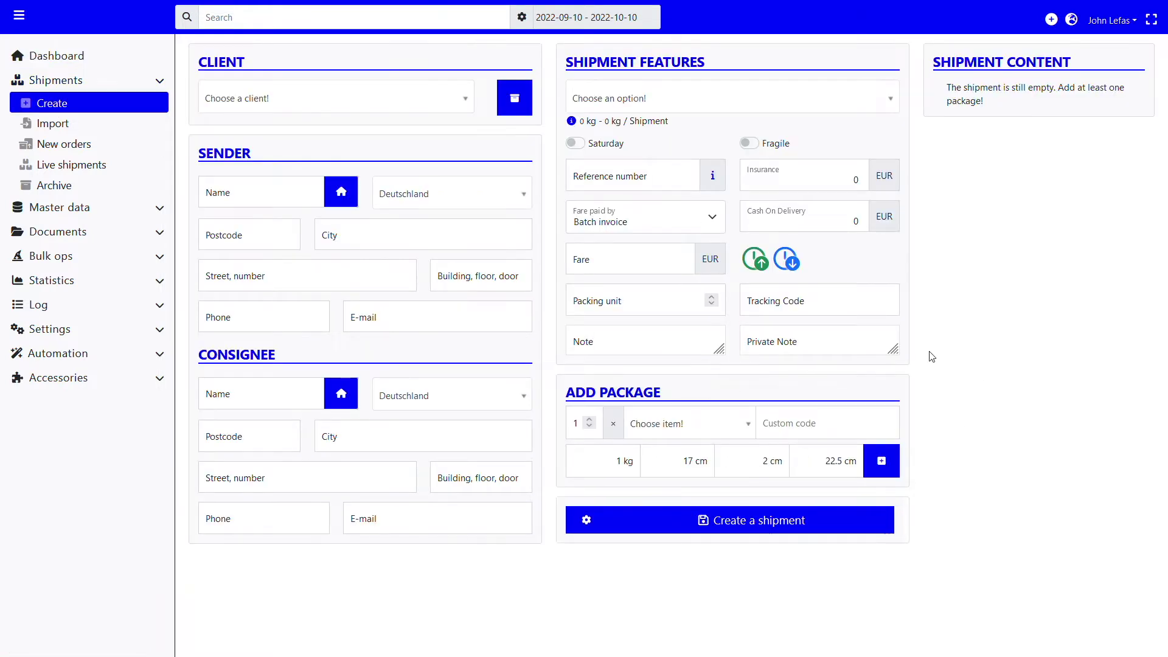
{"action": "left_click", "coordinate": [431, 103]}
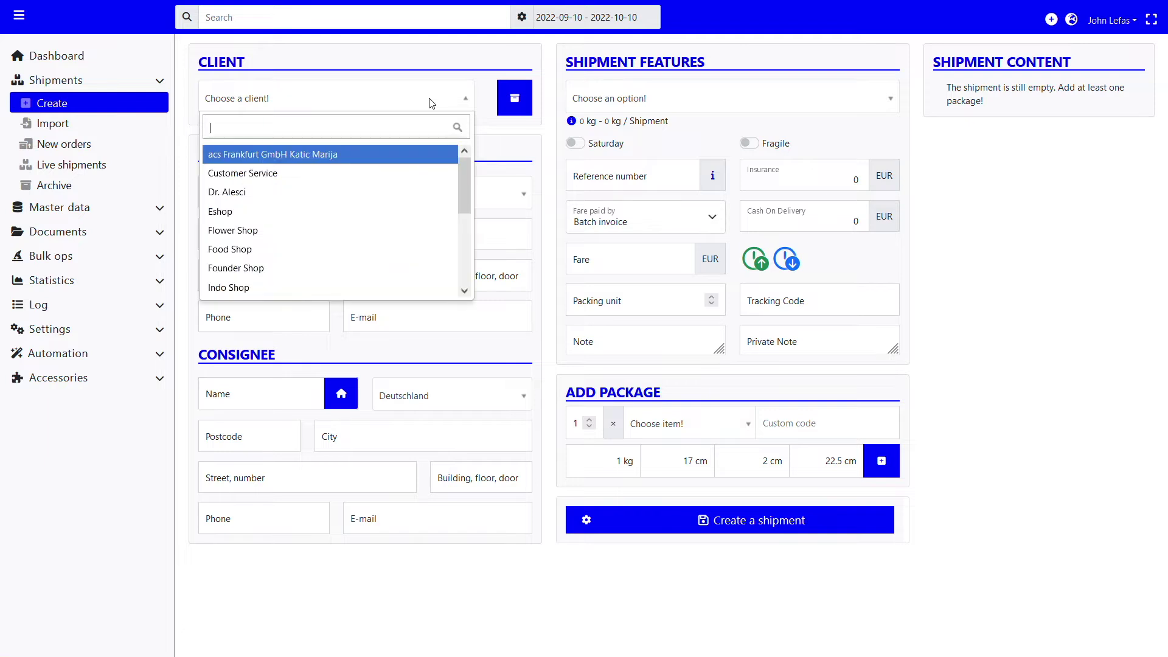
{"action": "left_click", "coordinate": [237, 256]}
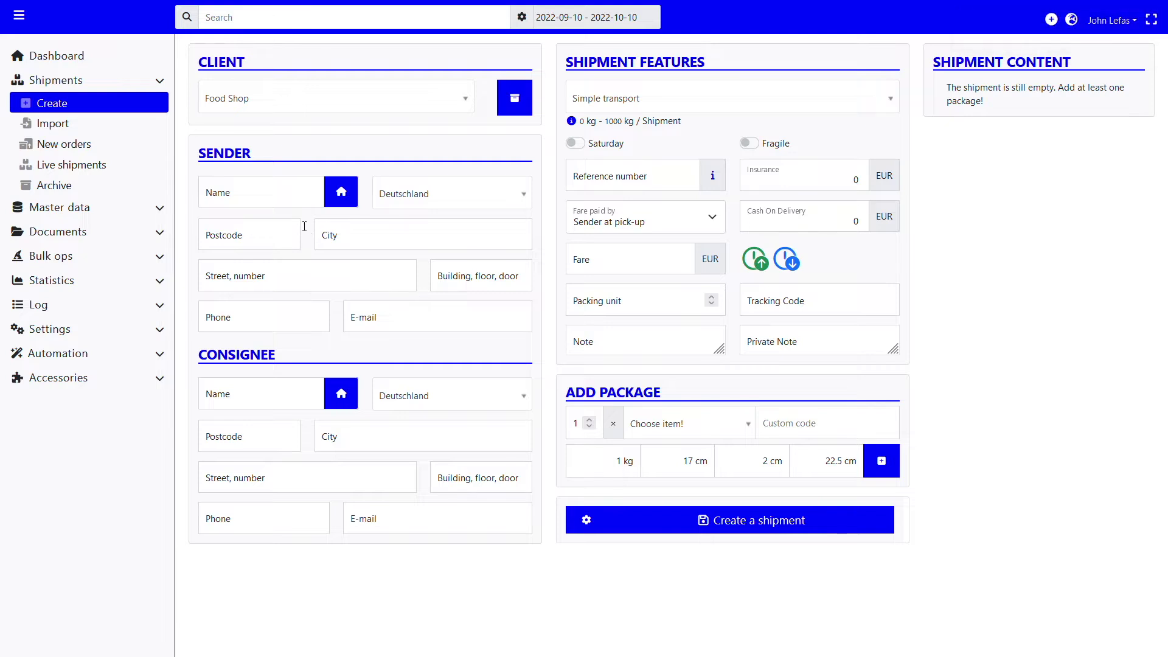
Fill the sender section with the client's stored address and enter the sender's postcode.
{"action": "left_click", "coordinate": [342, 193]}
{"action": "left_click", "coordinate": [291, 247]}
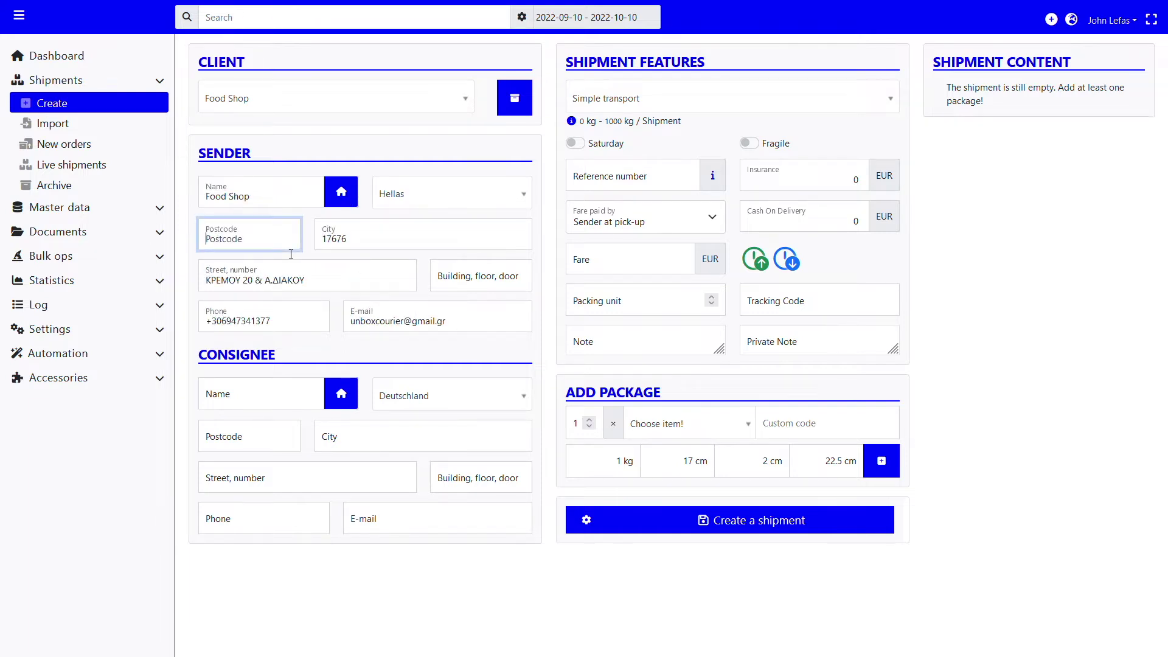
{"action": "type", "text": "55535"}
Set the consignee to Test 1, using the saved address details for that name.
{"action": "left_click", "coordinate": [252, 401]}
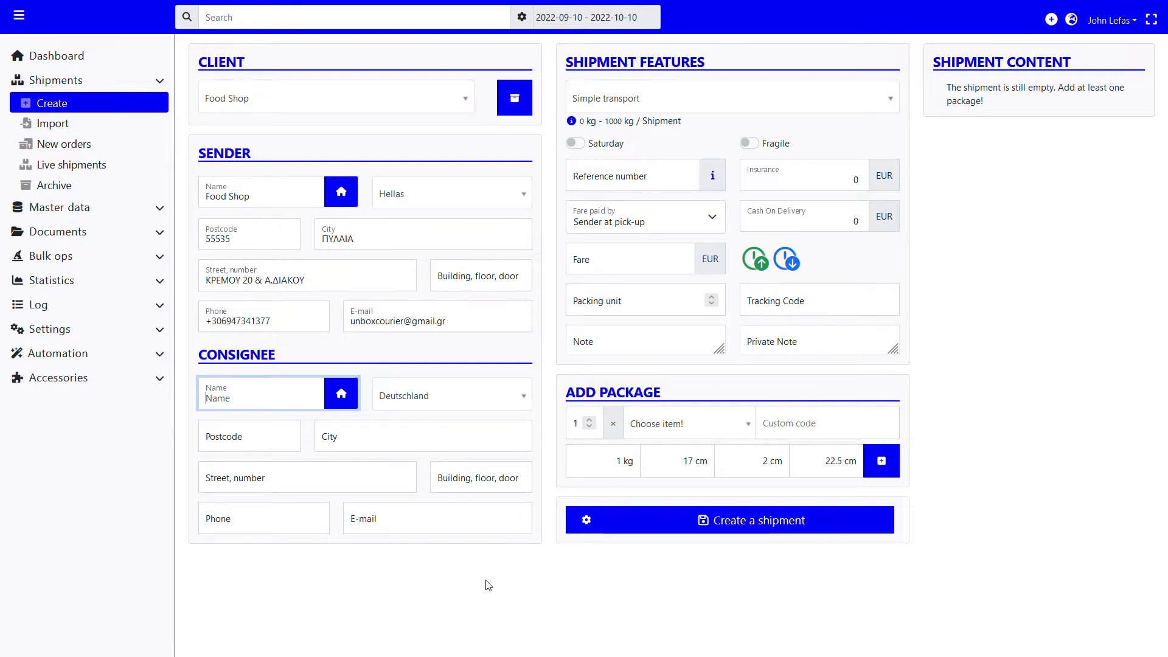
{"action": "type", "text": "Test 1"}
{"action": "left_click", "coordinate": [291, 433]}
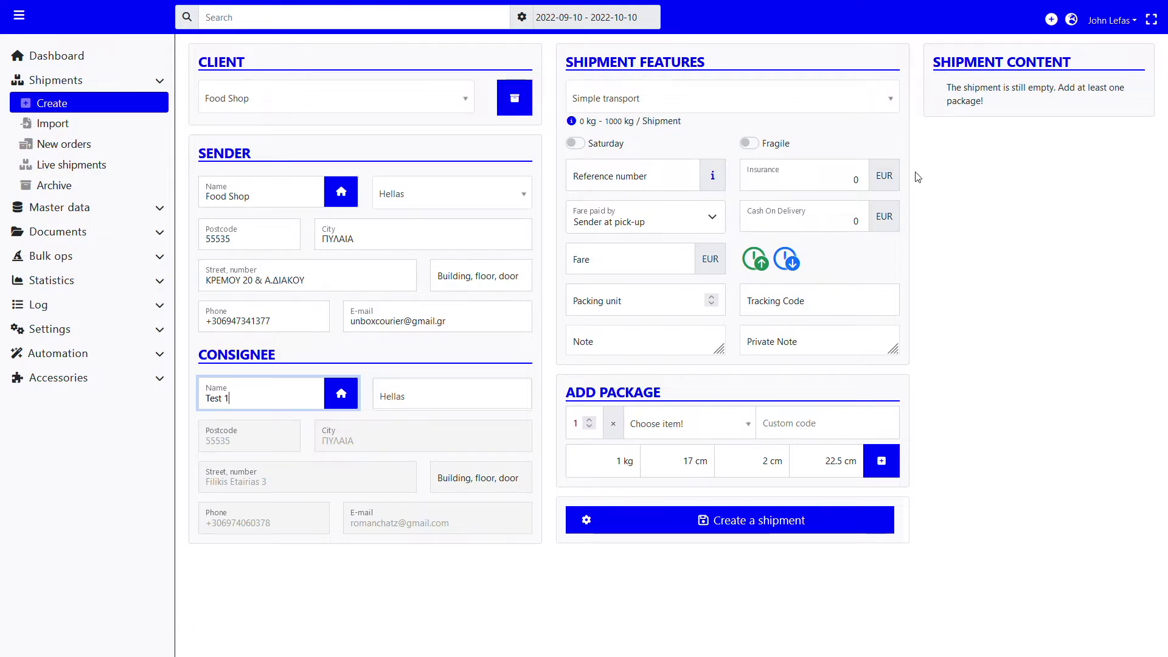
Select Simple transport as the shipment option and enable both Saturday and Fragile.
{"action": "left_click", "coordinate": [800, 103]}
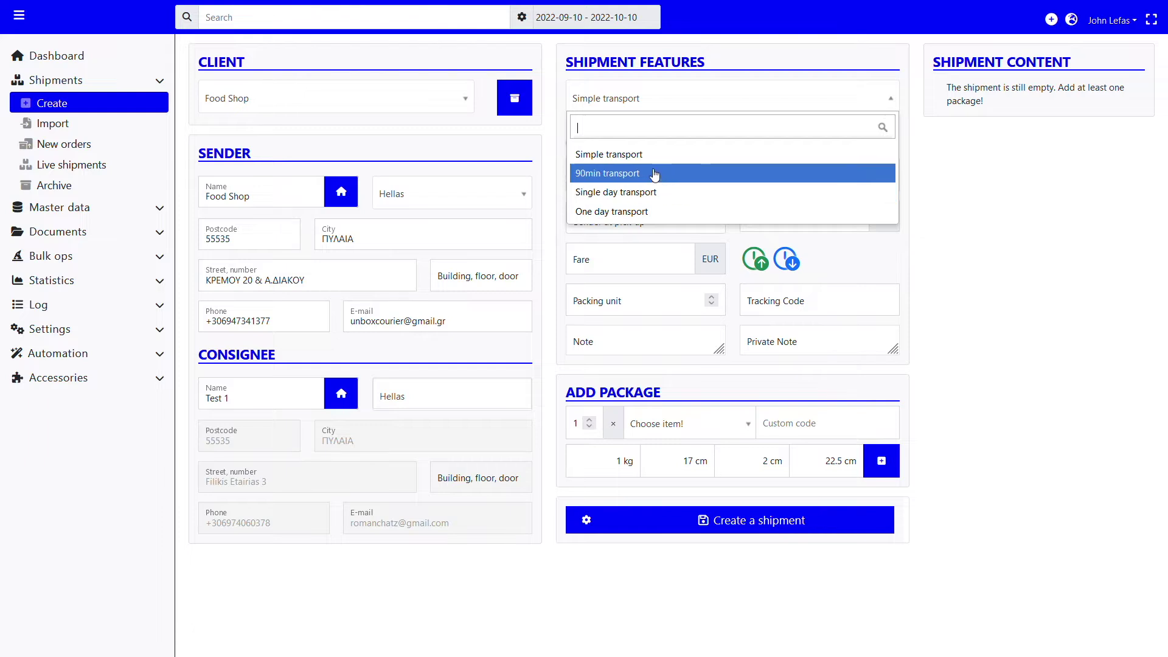
{"action": "left_click", "coordinate": [675, 153]}
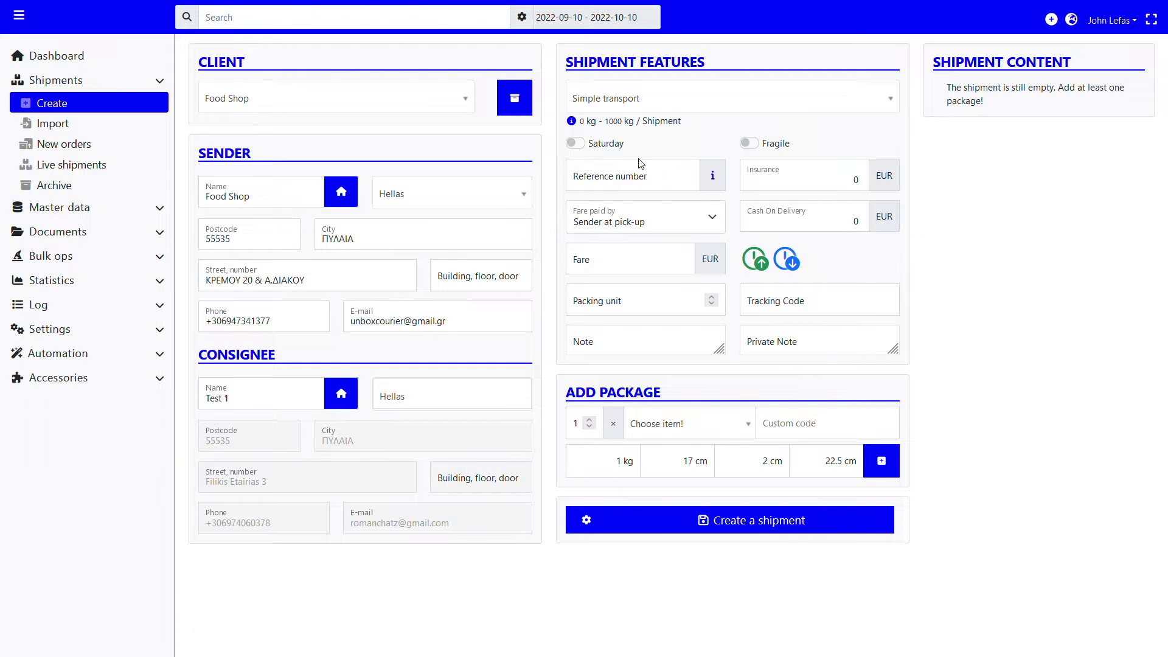
{"action": "left_click", "coordinate": [580, 149]}
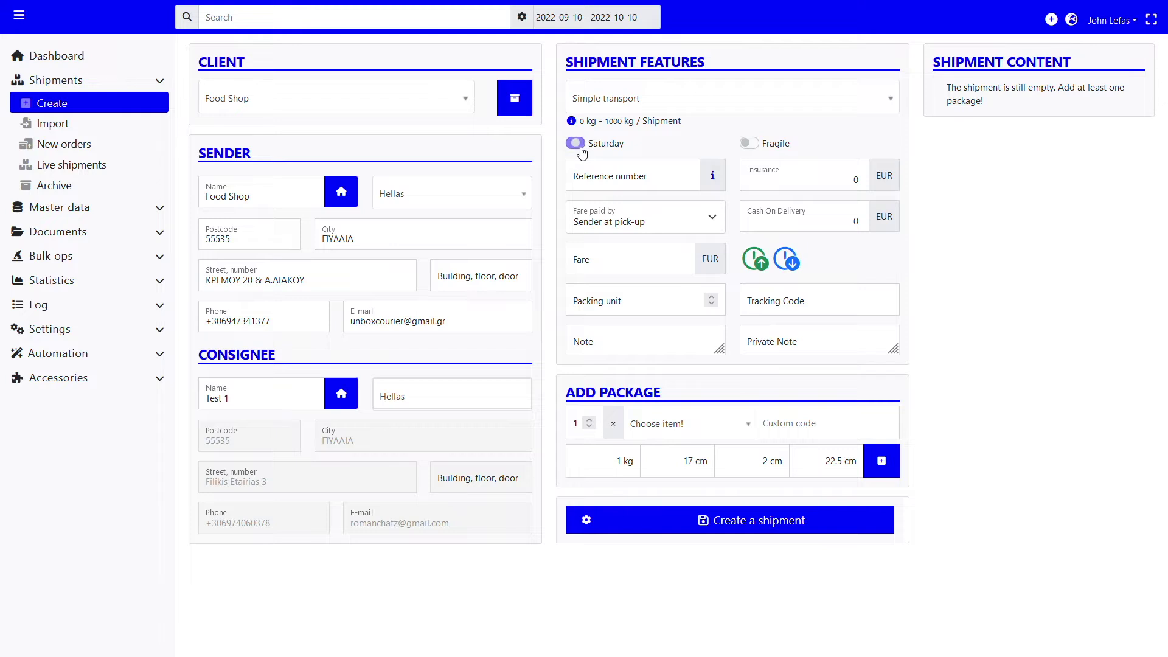
{"action": "left_click", "coordinate": [748, 144]}
Enter 12345 as the shipment's reference number.
{"action": "left_click", "coordinate": [647, 186]}
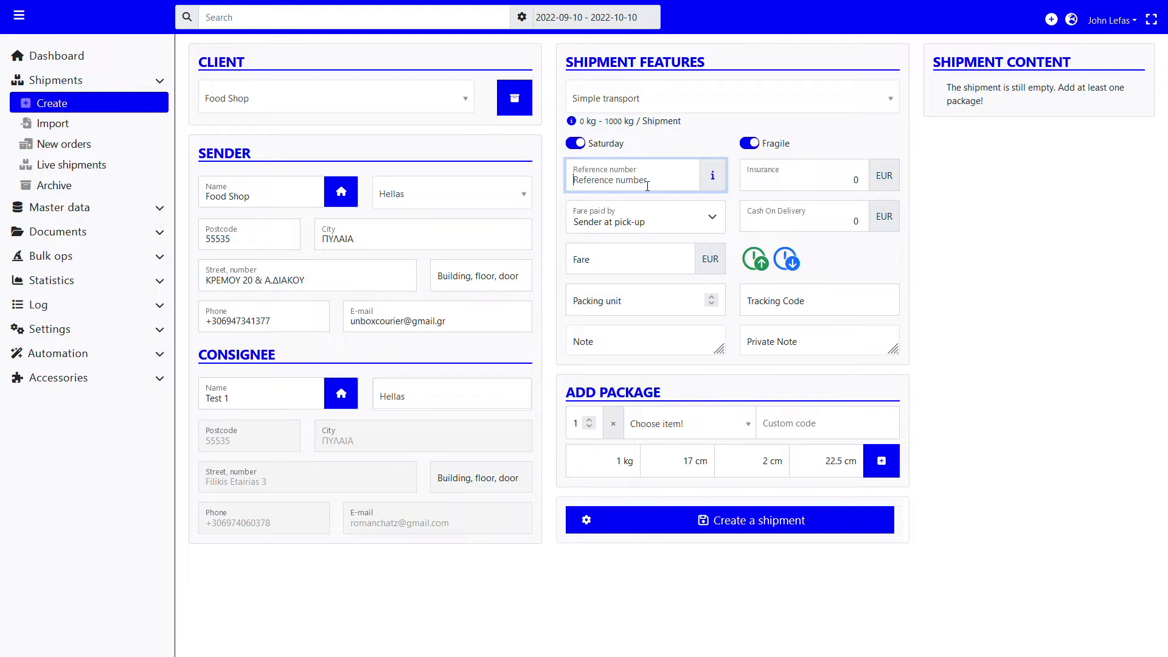
{"action": "type", "text": "12345"}
{"action": "left_click", "coordinate": [802, 181]}
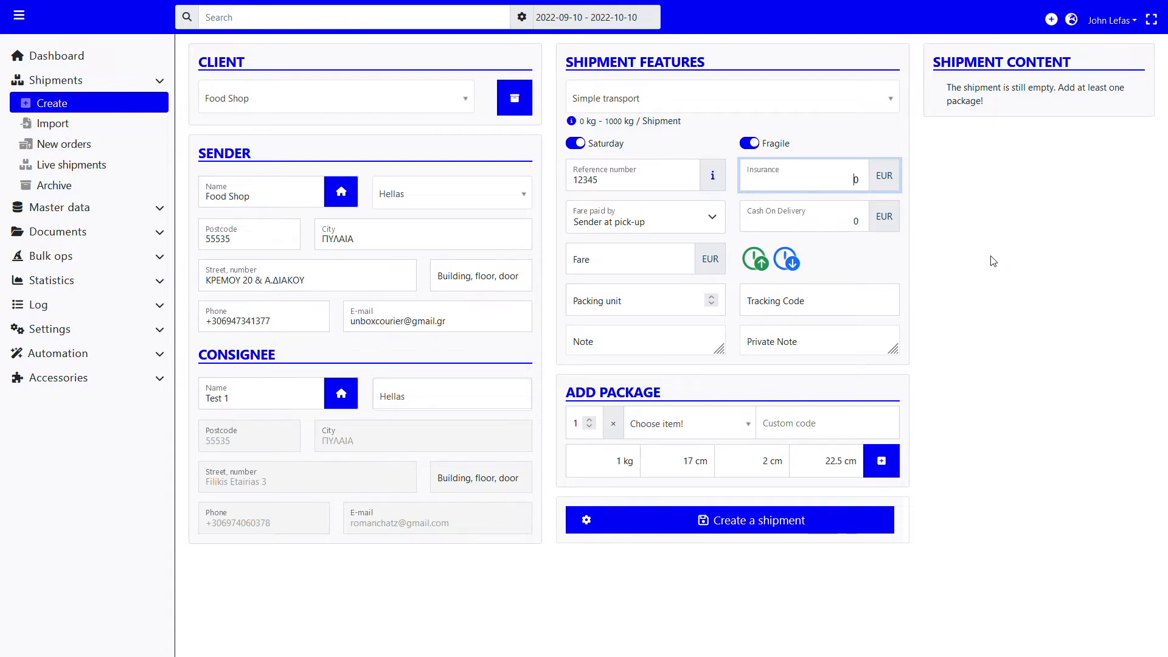
Set the fare to be paid by Consignee at delivery and the cash on delivery to 250 EUR.
{"action": "left_click", "coordinate": [672, 225]}
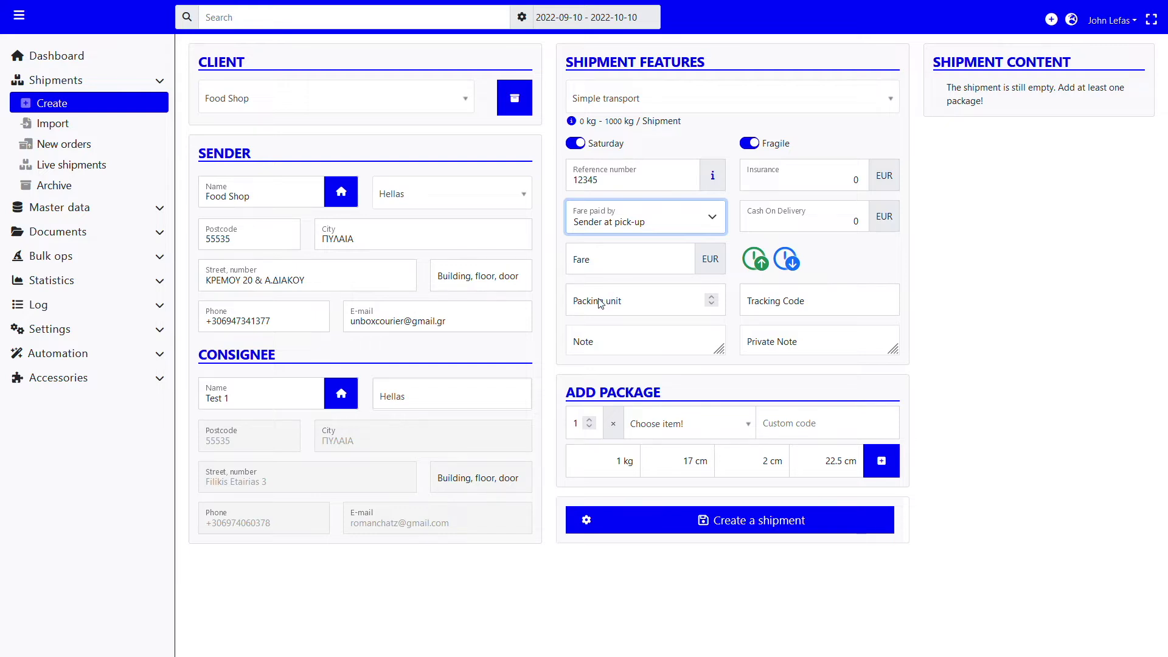
{"action": "key", "text": "Down"}
{"action": "left_click", "coordinate": [844, 233]}
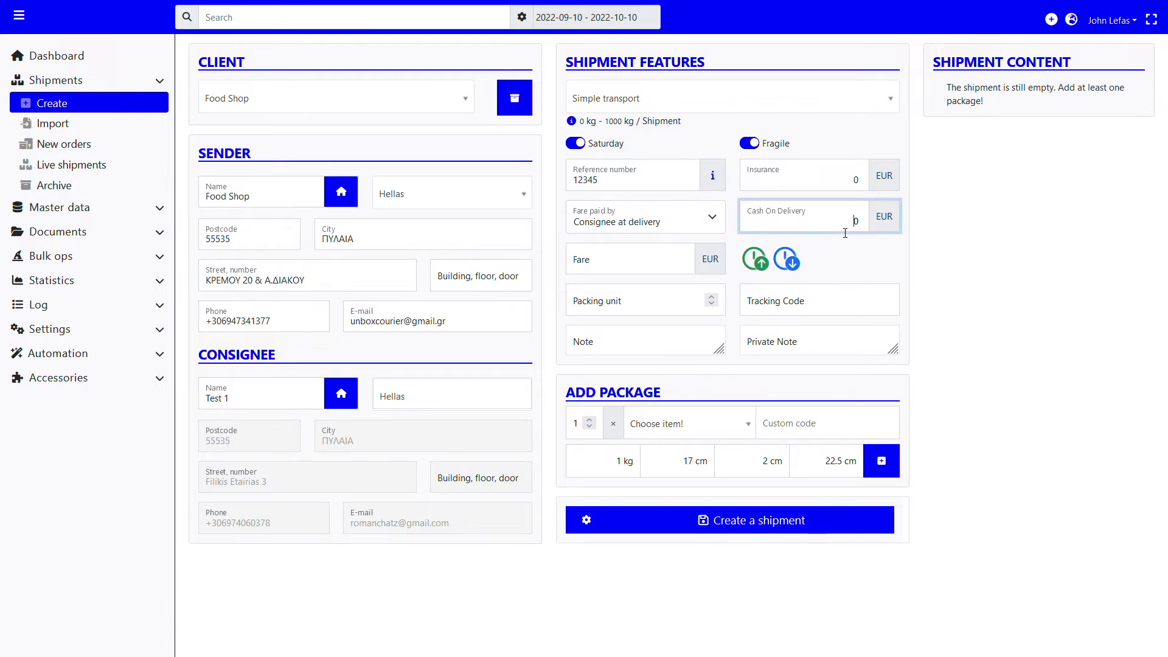
{"action": "type", "text": "250"}
{"action": "left_click", "coordinate": [654, 266]}
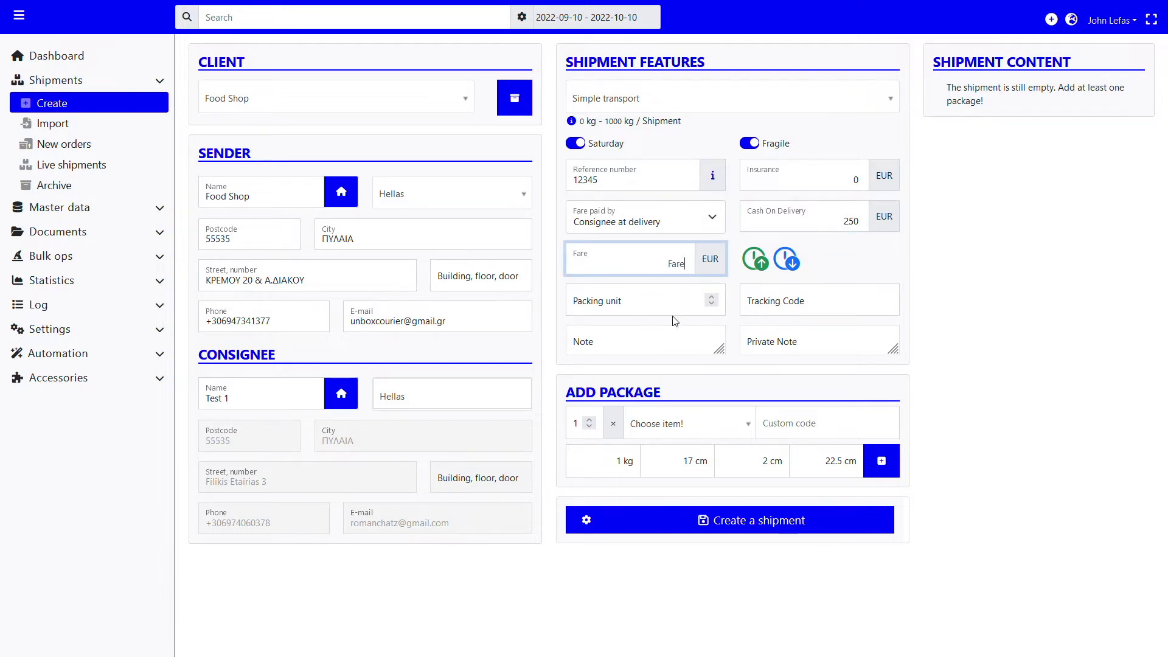
{"action": "left_click", "coordinate": [756, 265]}
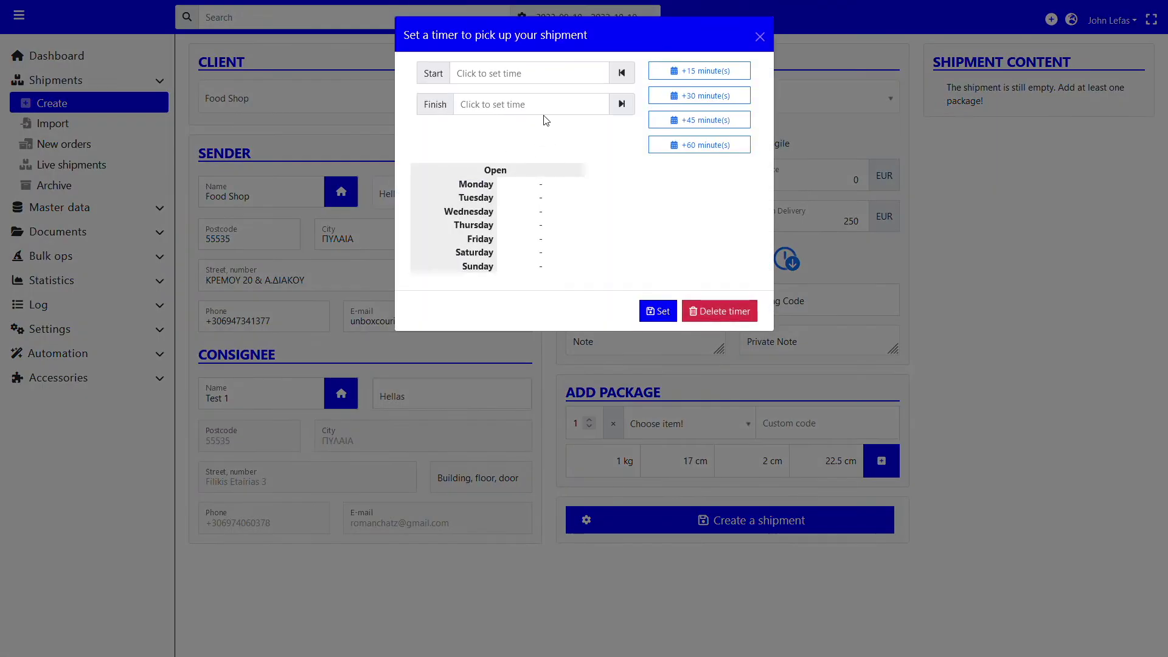
{"action": "left_click", "coordinate": [523, 86]}
{"action": "left_click", "coordinate": [489, 186]}
{"action": "left_click", "coordinate": [625, 124]}
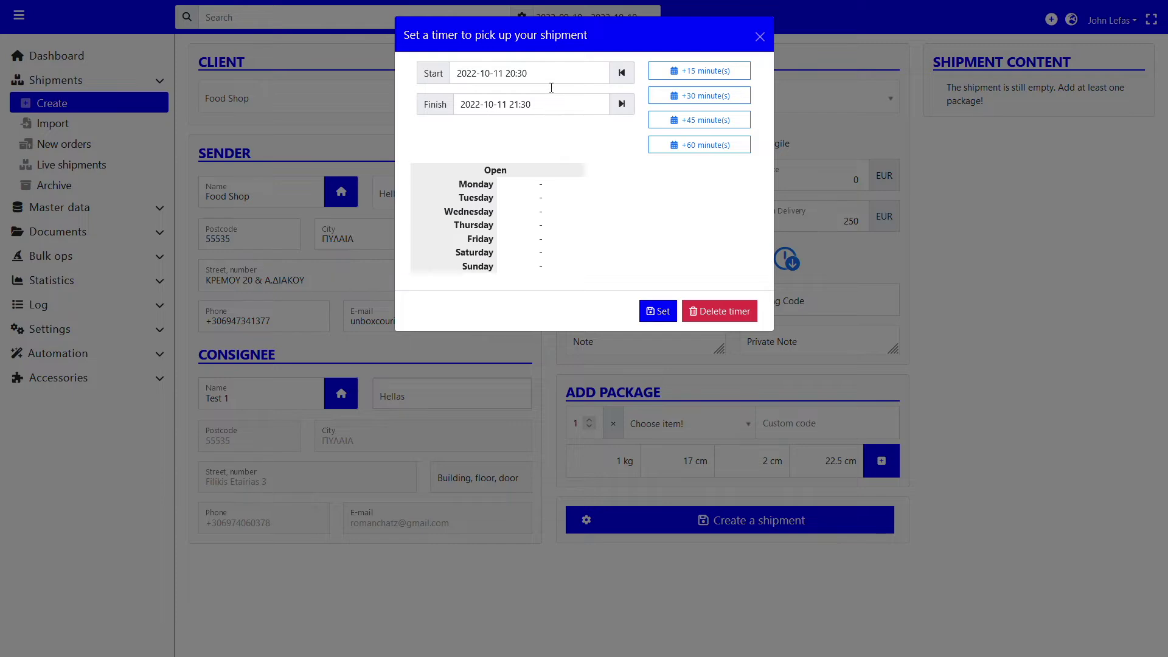
{"action": "left_click", "coordinate": [656, 313]}
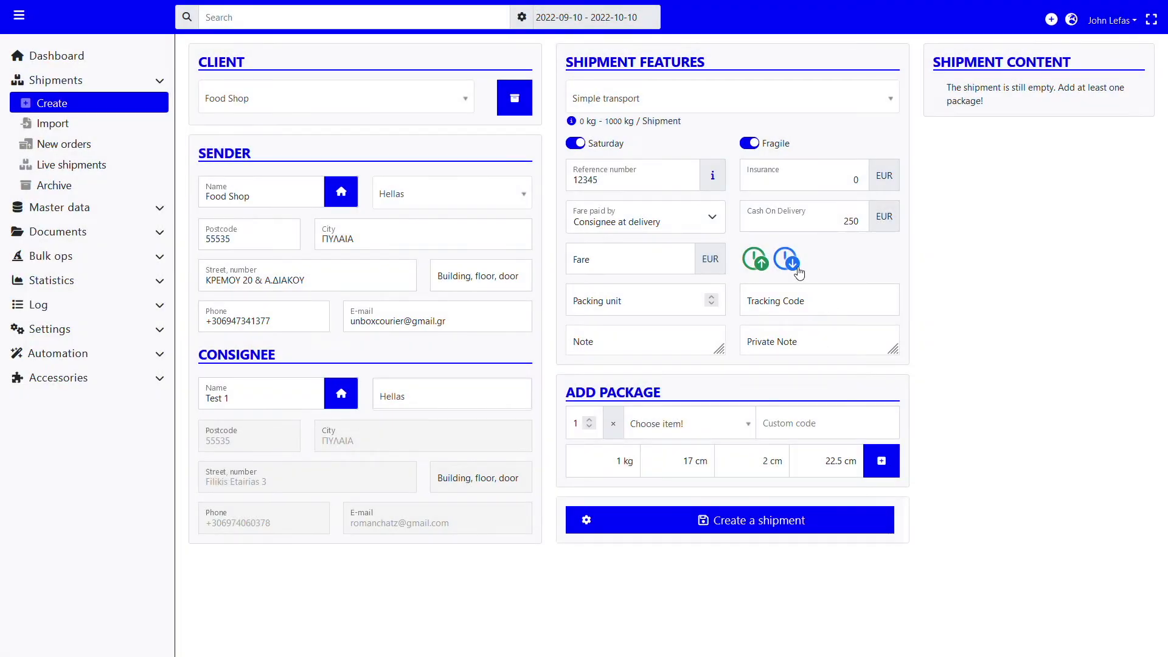
{"action": "left_click", "coordinate": [787, 262]}
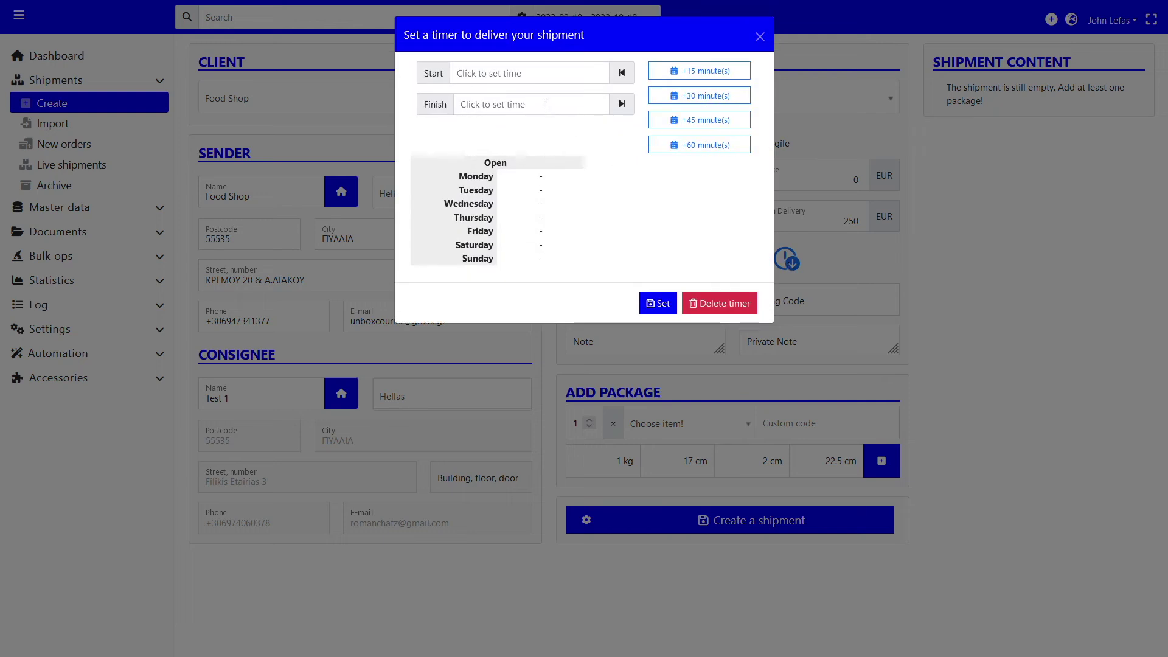
{"action": "left_click", "coordinate": [517, 72]}
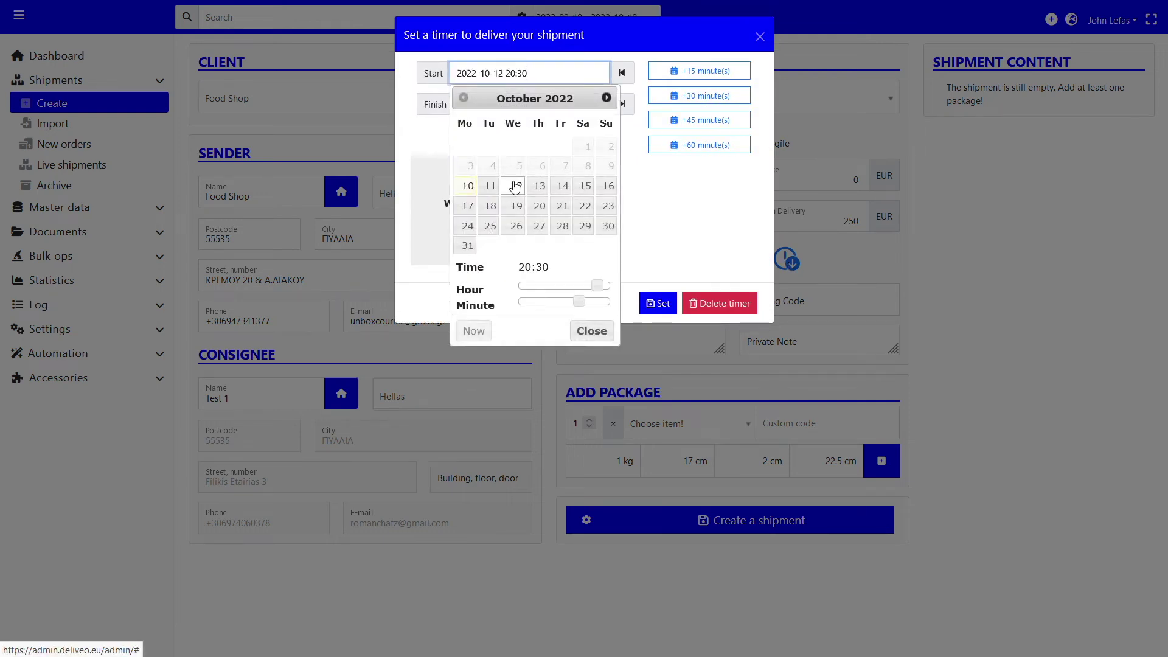
{"action": "left_click", "coordinate": [669, 234]}
{"action": "left_click", "coordinate": [656, 302]}
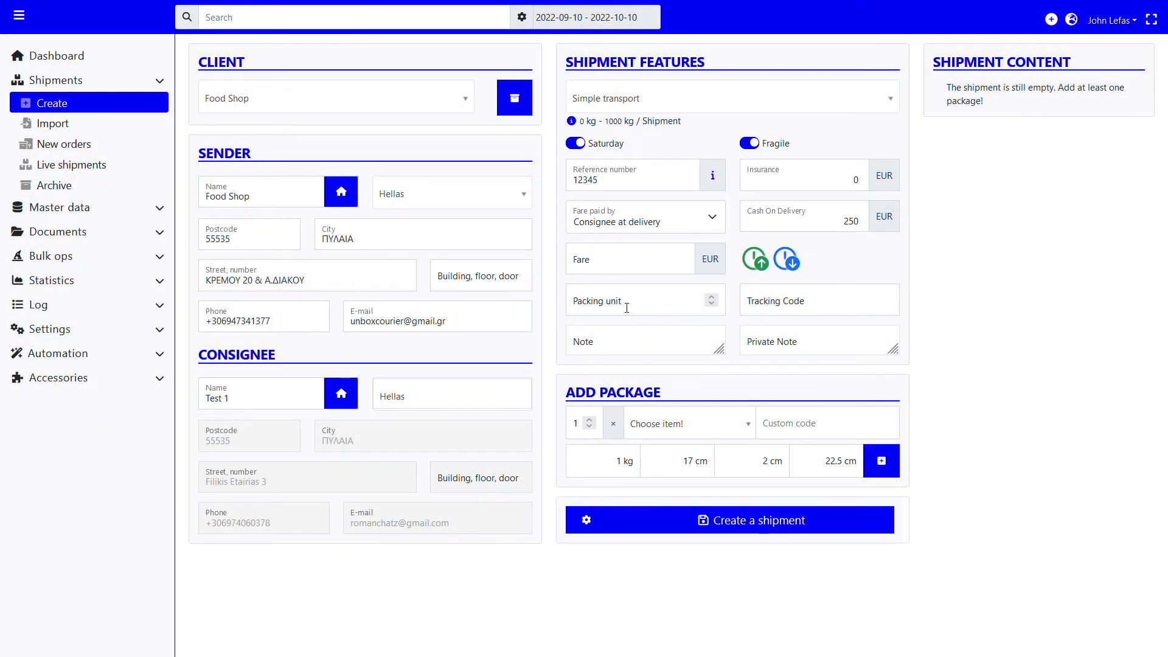
Enter 553 as the tracking code and leave the packing unit and both note fields empty.
{"action": "left_click", "coordinate": [599, 304]}
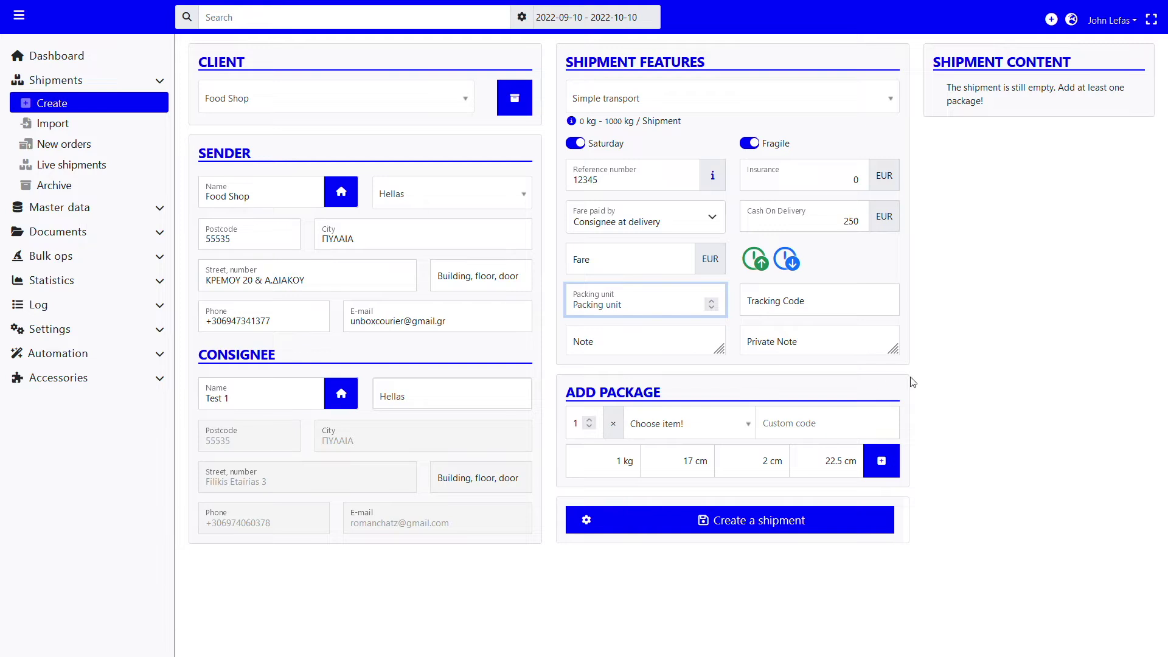
{"action": "left_click", "coordinate": [789, 305]}
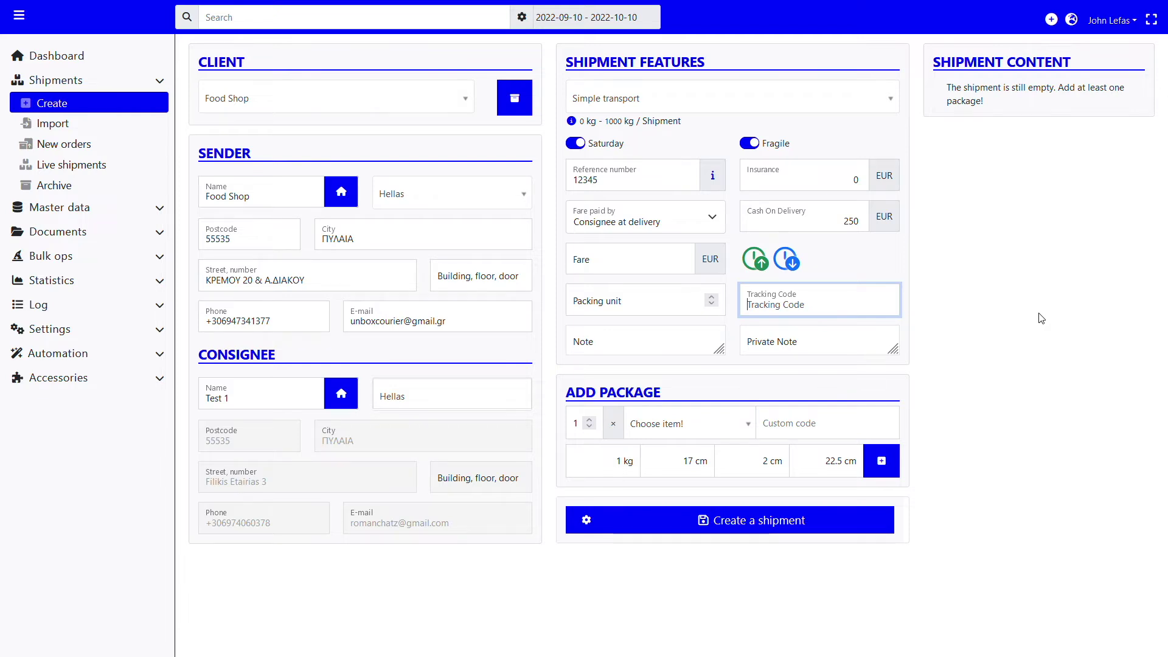
{"action": "type", "text": "553"}
{"action": "left_click", "coordinate": [684, 333]}
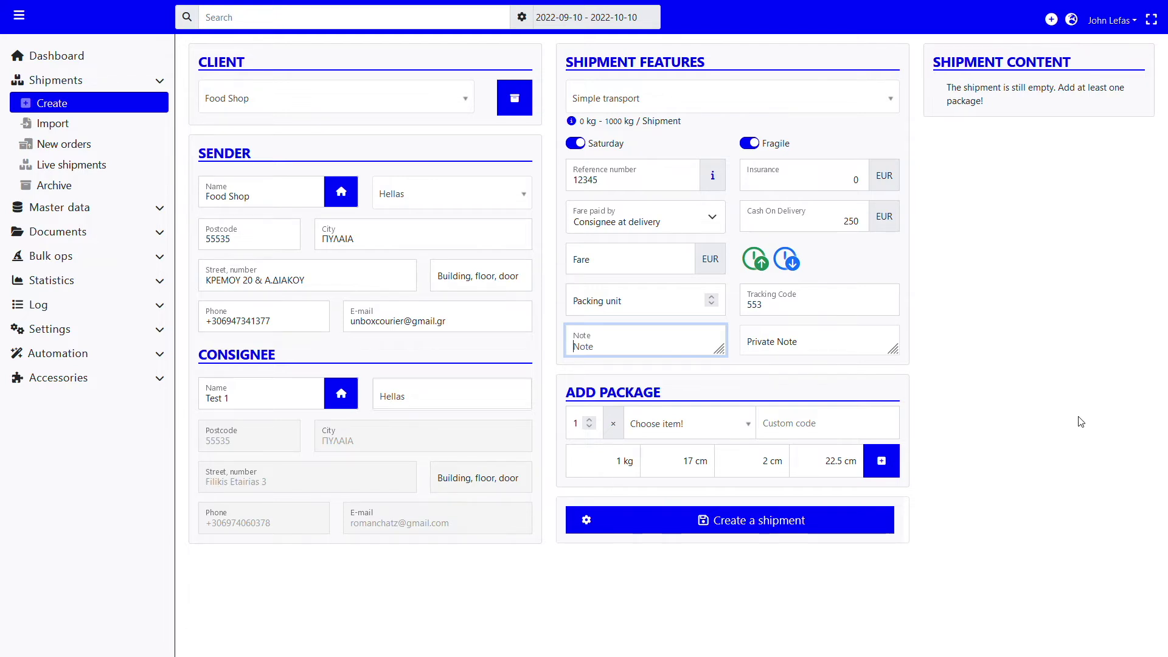
{"action": "left_click", "coordinate": [824, 345]}
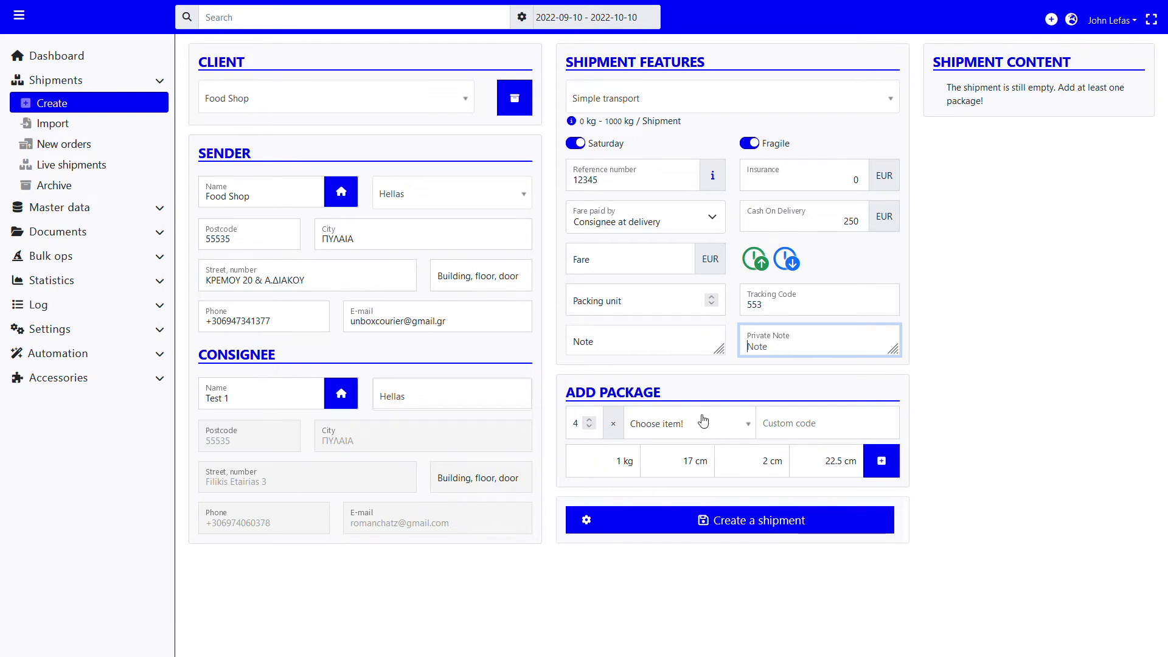
Add four 1 kg packages measuring 17 × 2 × 22.5 cm to the shipment and create it.
{"action": "left_click", "coordinate": [686, 429]}
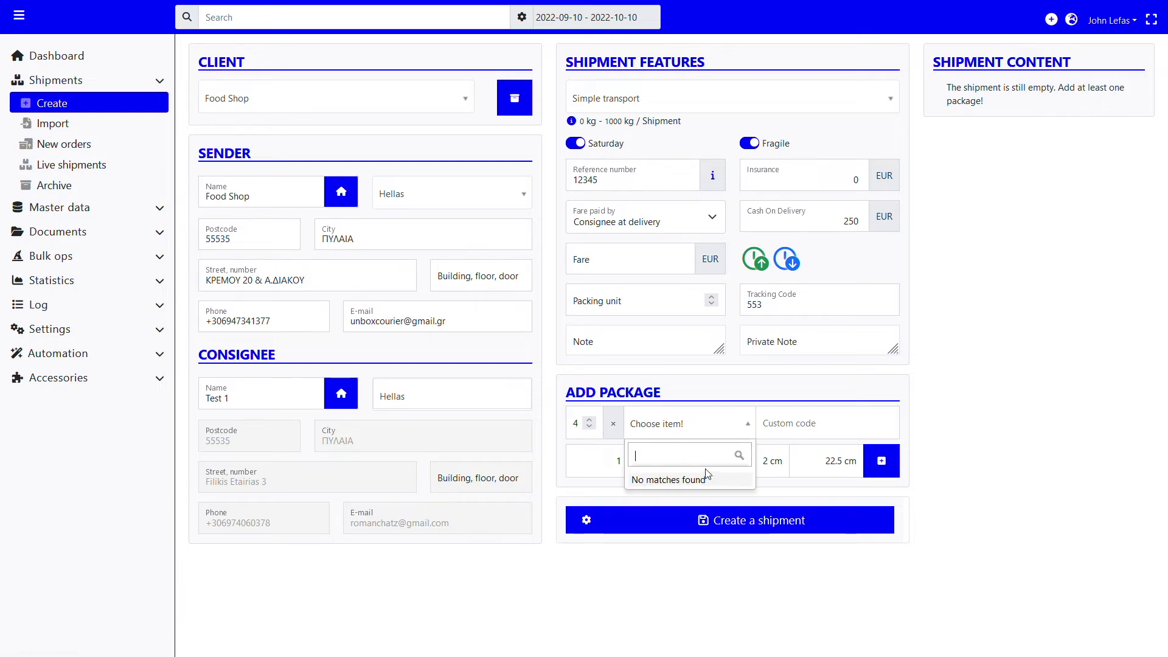
{"action": "left_click", "coordinate": [699, 433]}
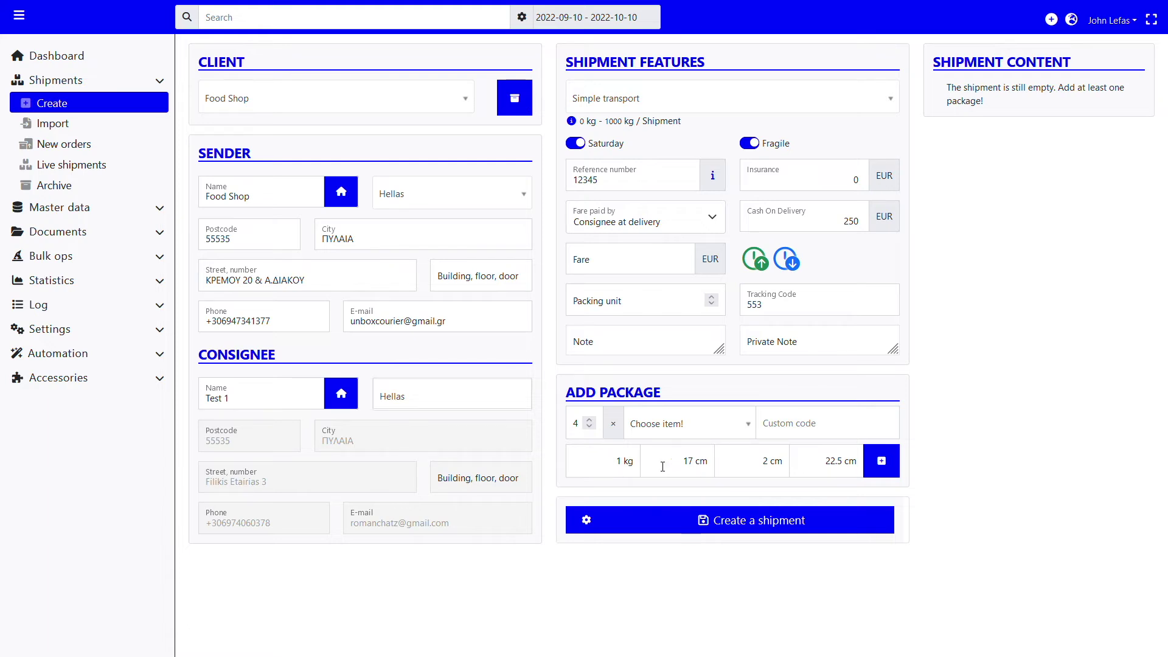
{"action": "left_click", "coordinate": [624, 465]}
{"action": "left_click", "coordinate": [696, 464]}
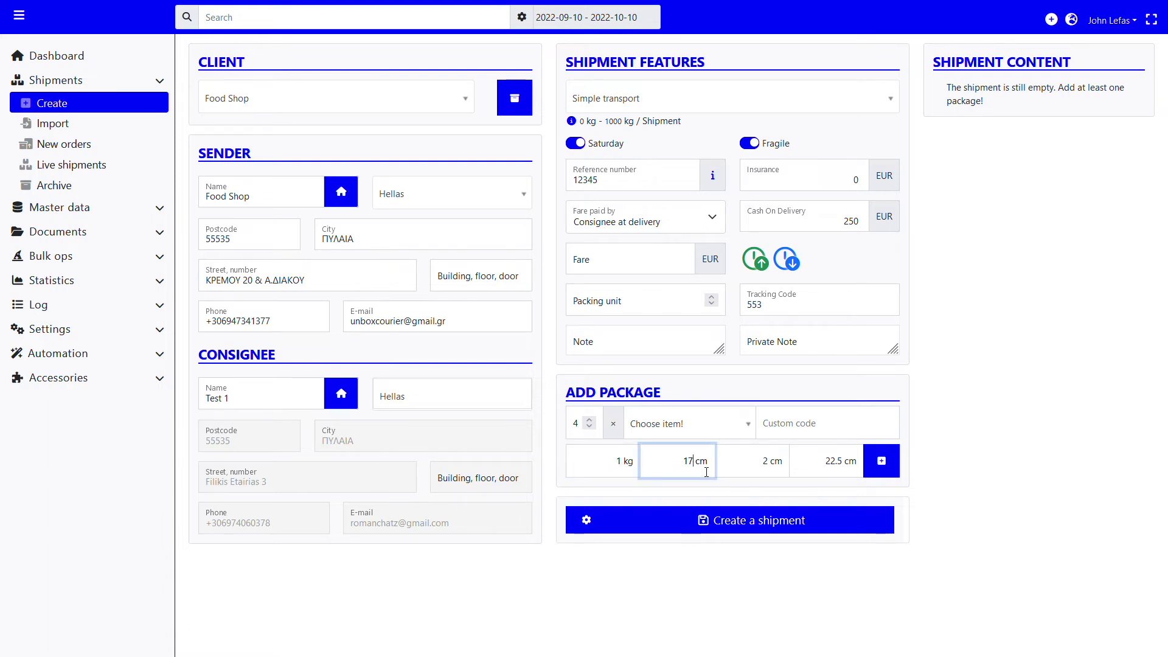
{"action": "left_click", "coordinate": [769, 464]}
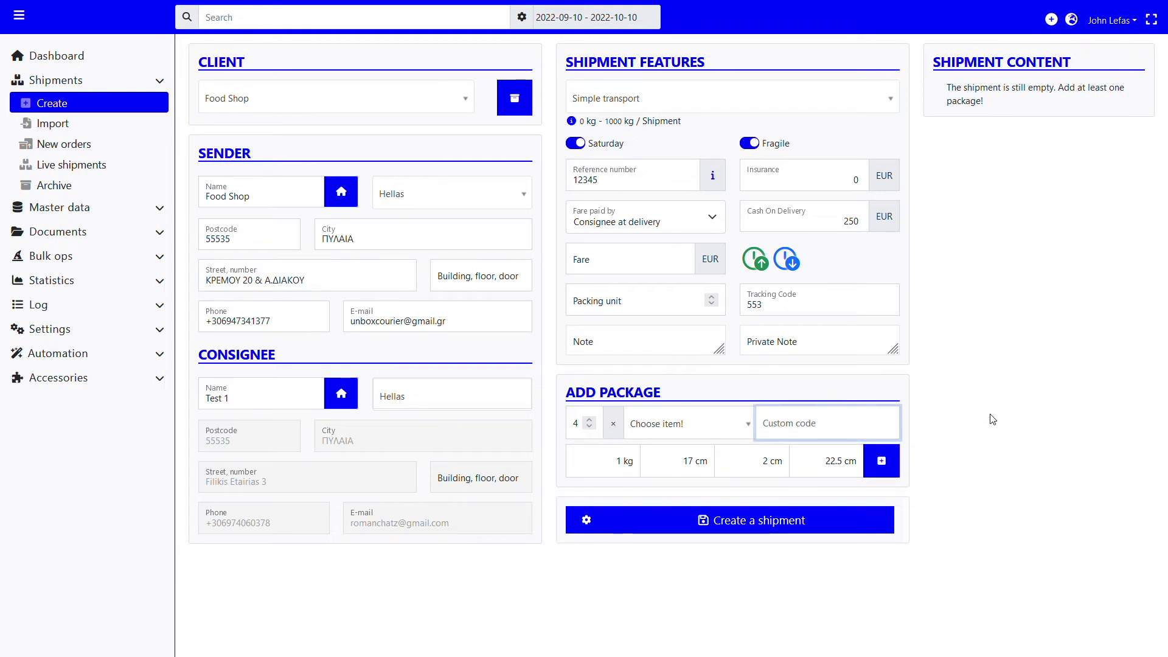
{"action": "left_click", "coordinate": [893, 466]}
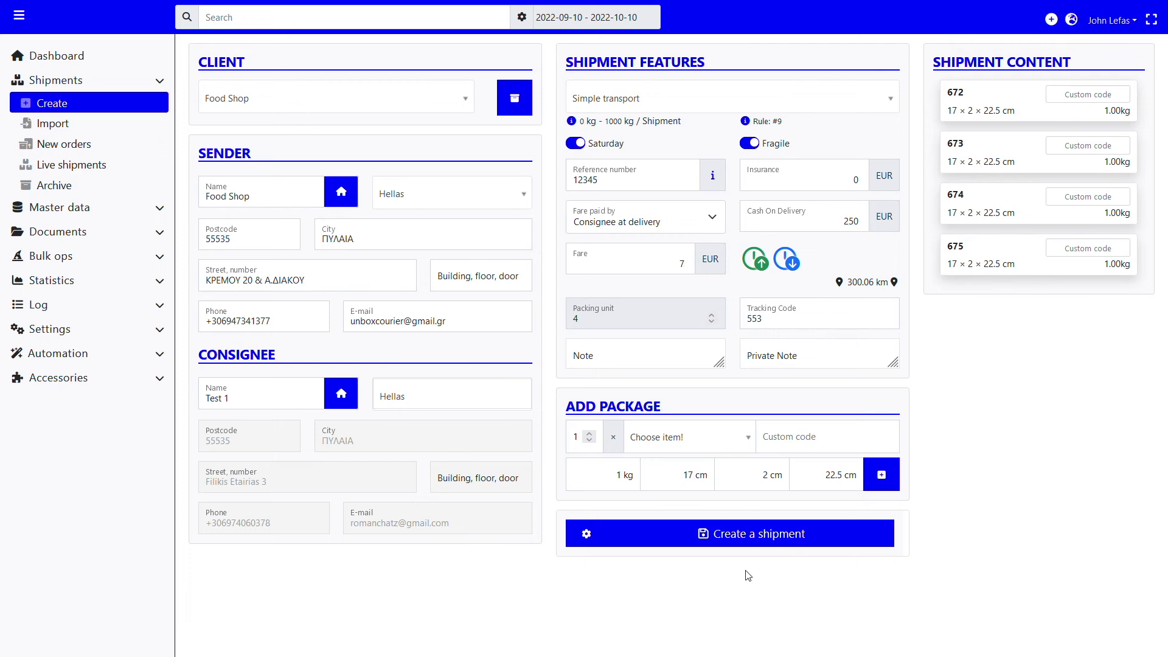
{"action": "left_click", "coordinate": [651, 539]}
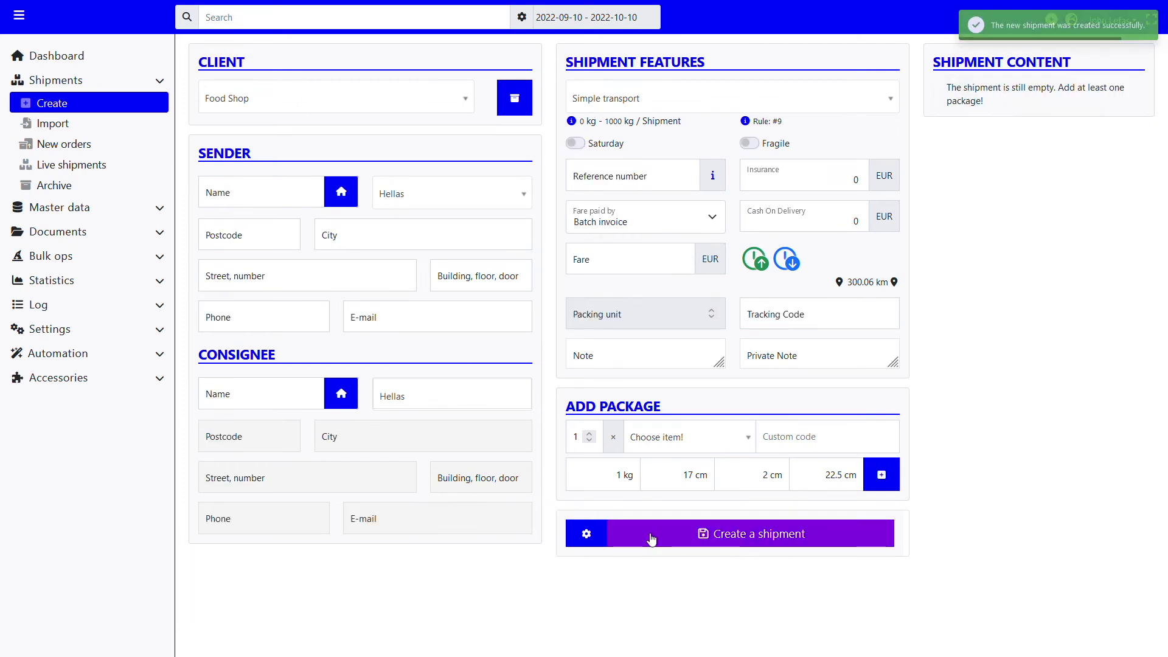
Open the Food Shop shipment among the new orders and review its address information, shipment options and fare fields.
{"action": "left_click", "coordinate": [82, 150]}
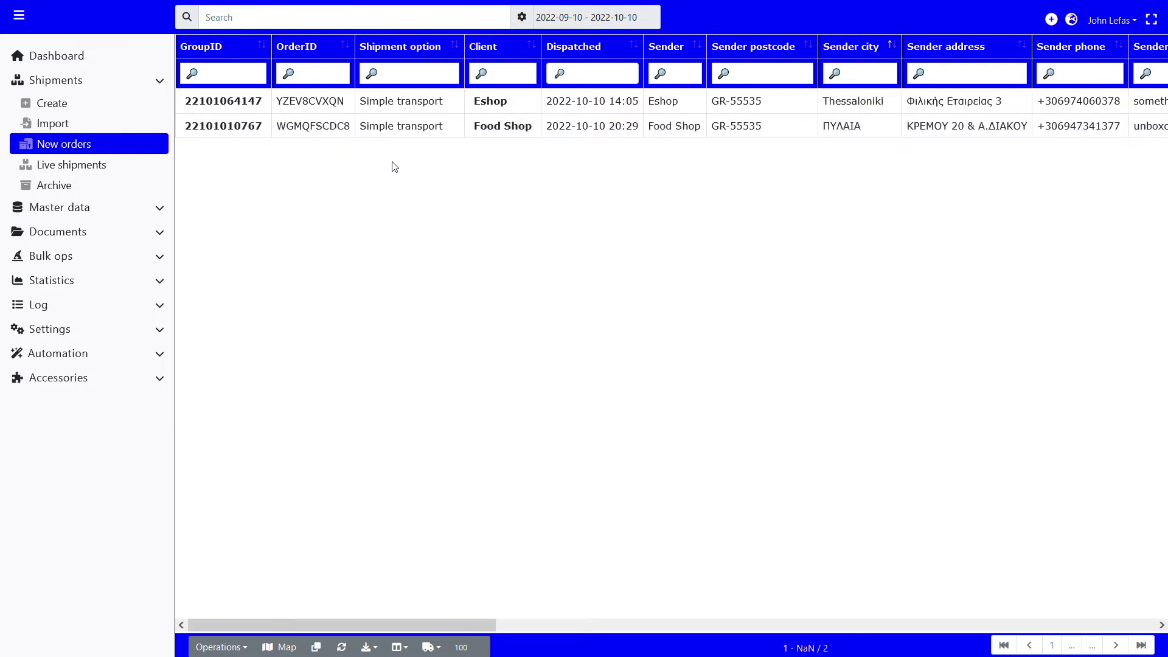
{"action": "left_click", "coordinate": [257, 131]}
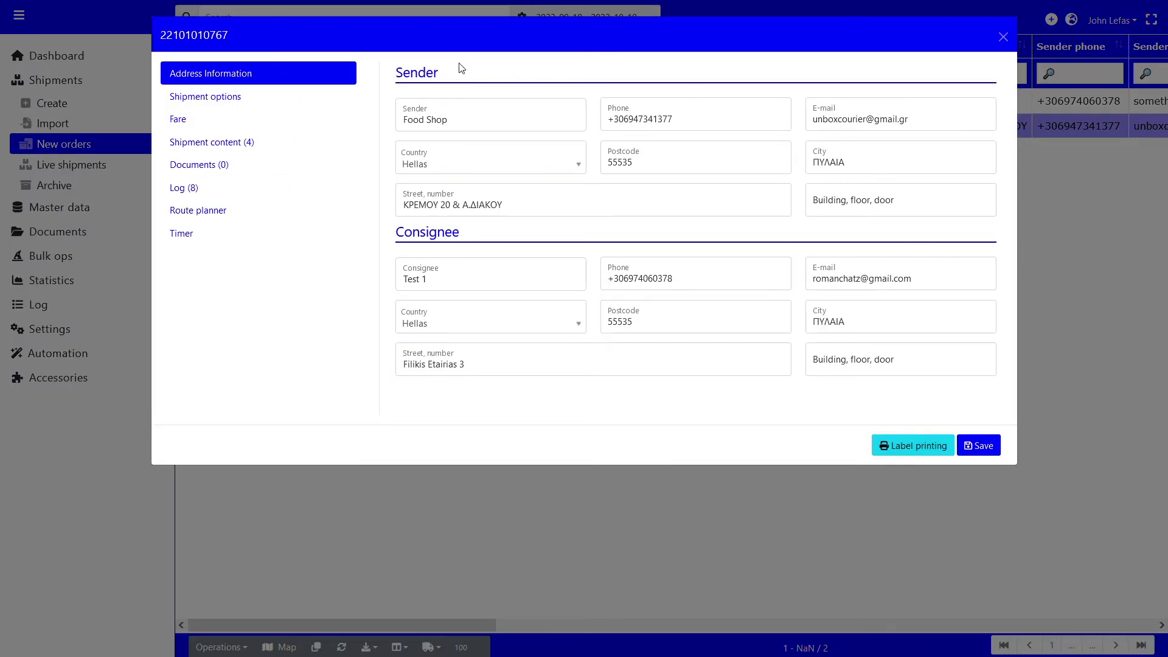
{"action": "left_click", "coordinate": [229, 98]}
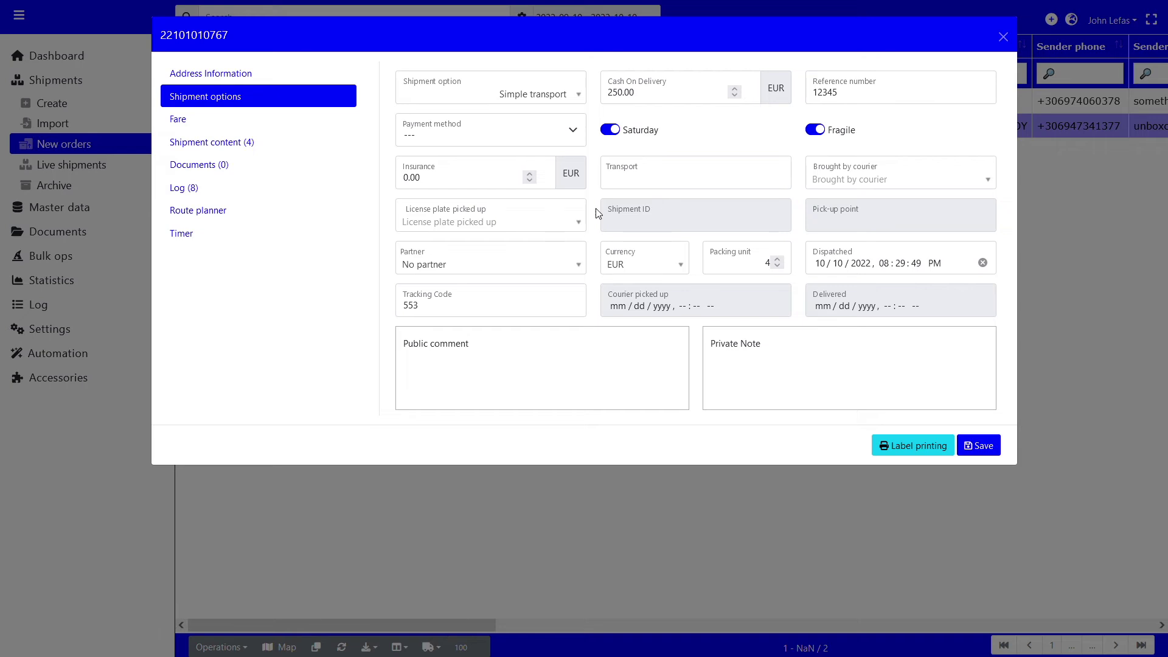
{"action": "left_click", "coordinate": [235, 124]}
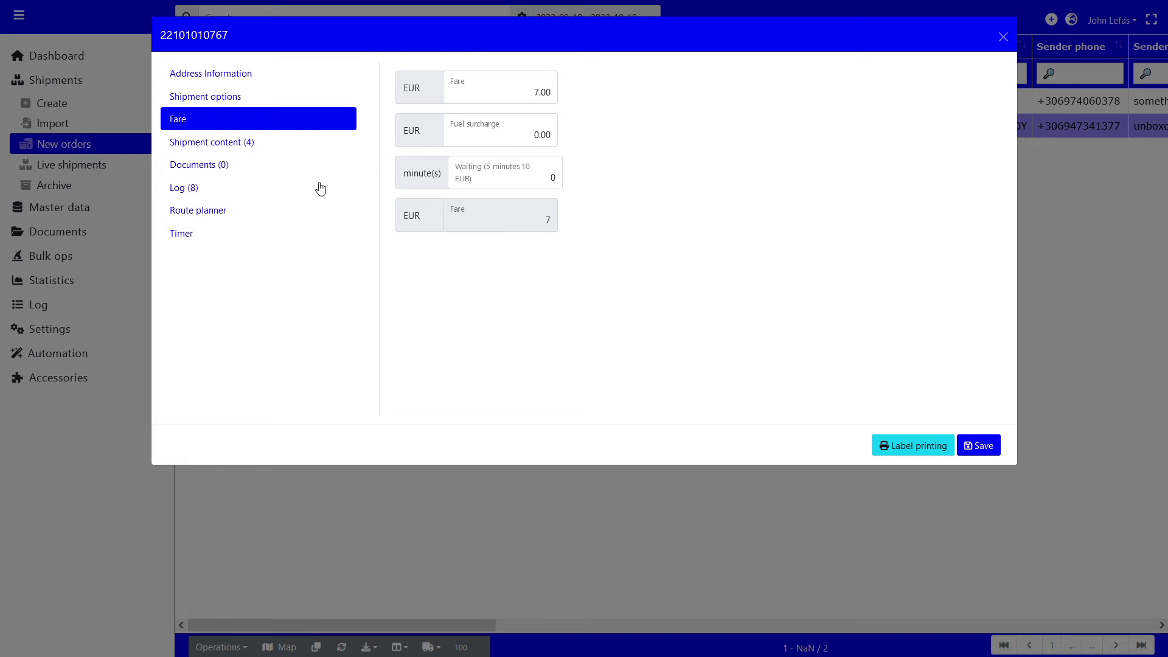
{"action": "left_click", "coordinate": [513, 138]}
{"action": "left_click", "coordinate": [510, 181]}
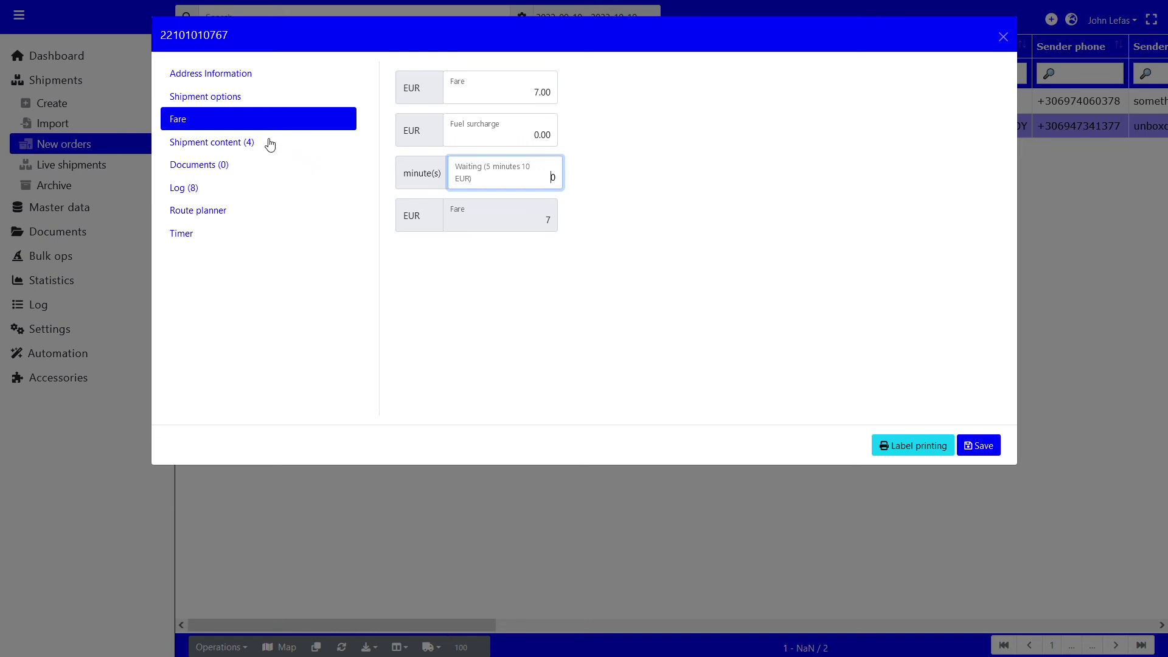
Review the Food Shop order's shipment content, accompanying documents and complete event log.
{"action": "left_click", "coordinate": [243, 149]}
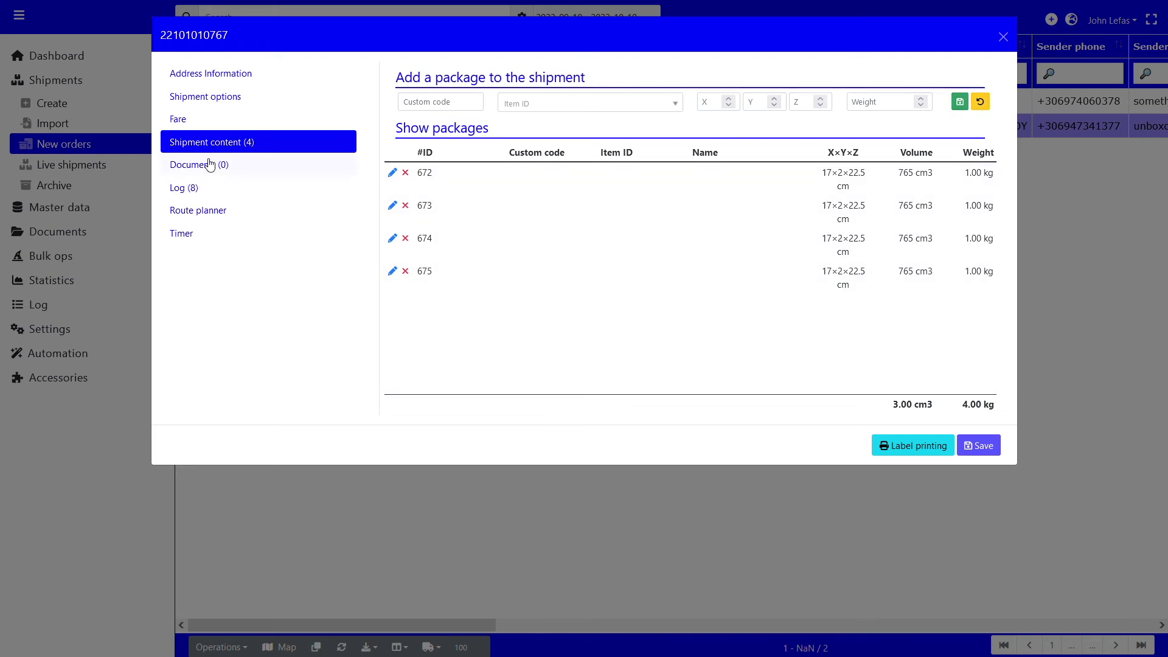
{"action": "left_click", "coordinate": [210, 165]}
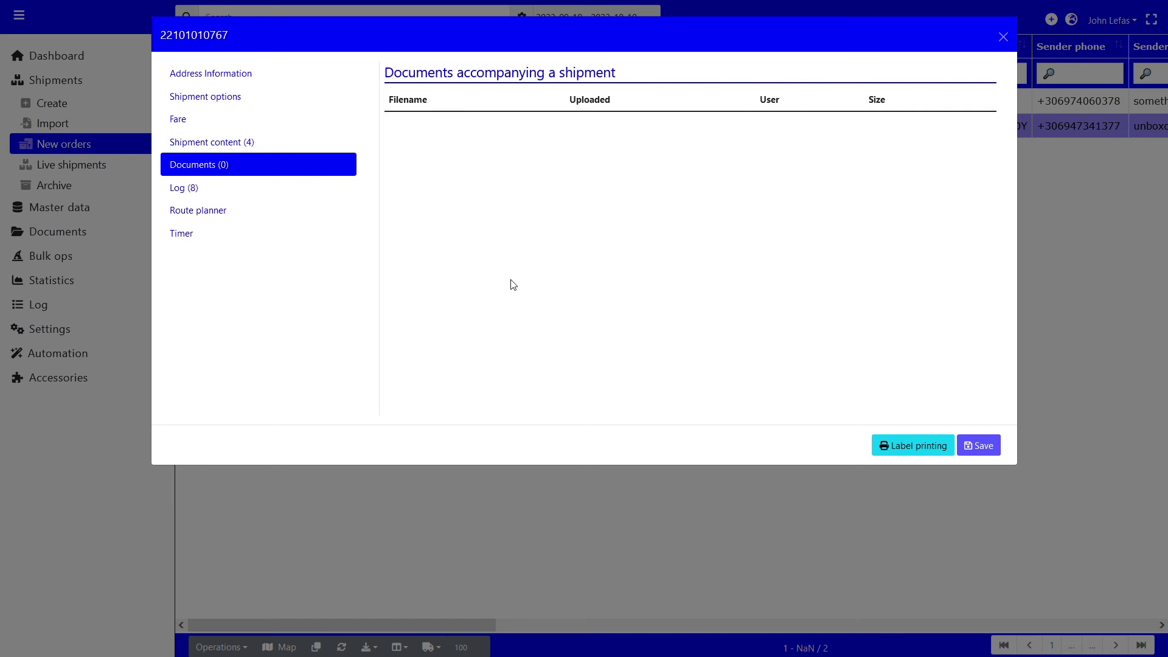
{"action": "left_click", "coordinate": [206, 188]}
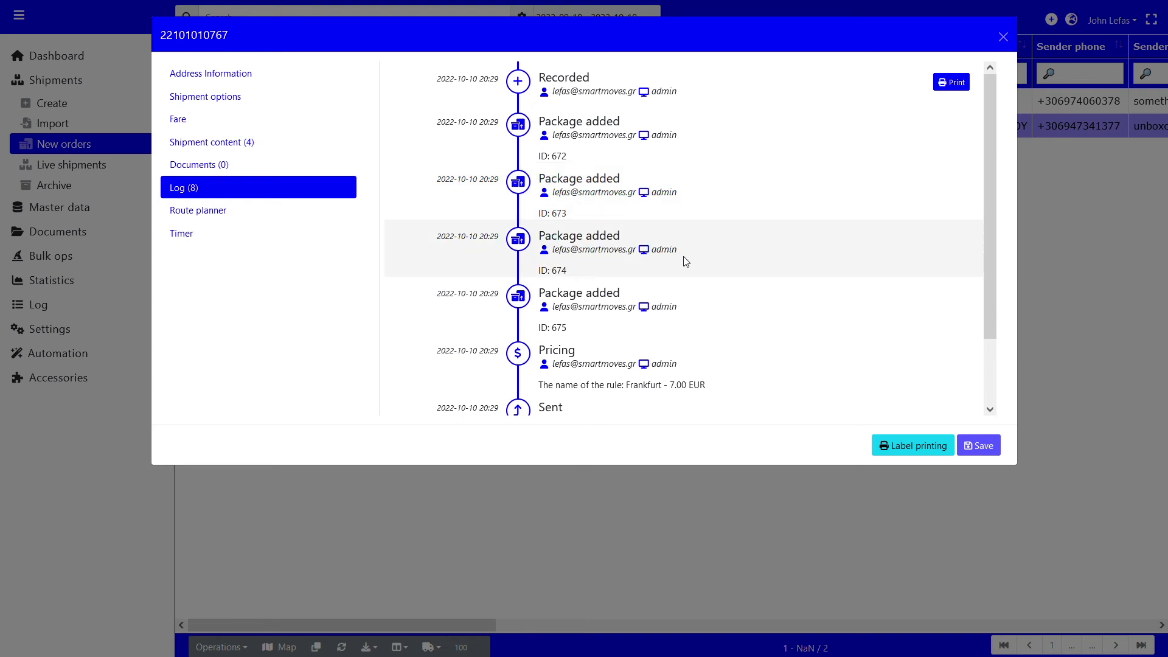
{"action": "scroll", "coordinate": [684, 255], "scroll_direction": "down", "scroll_amount": 2}
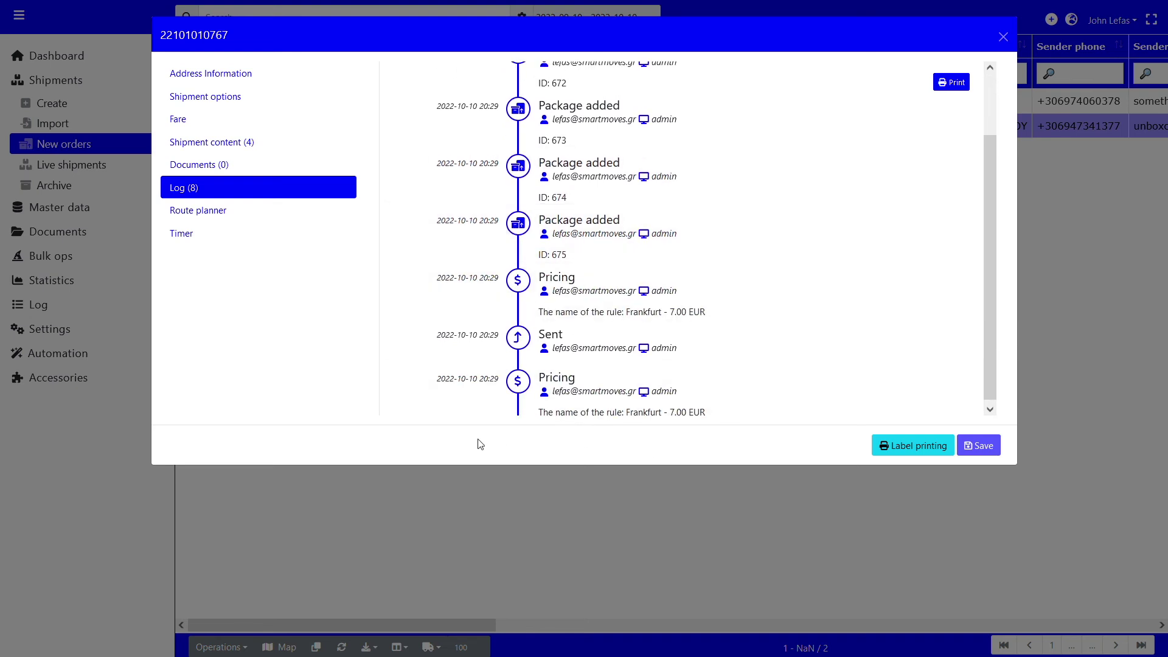
Check the order's route planner and timer, and view the printable labels for its packages.
{"action": "left_click", "coordinate": [226, 219]}
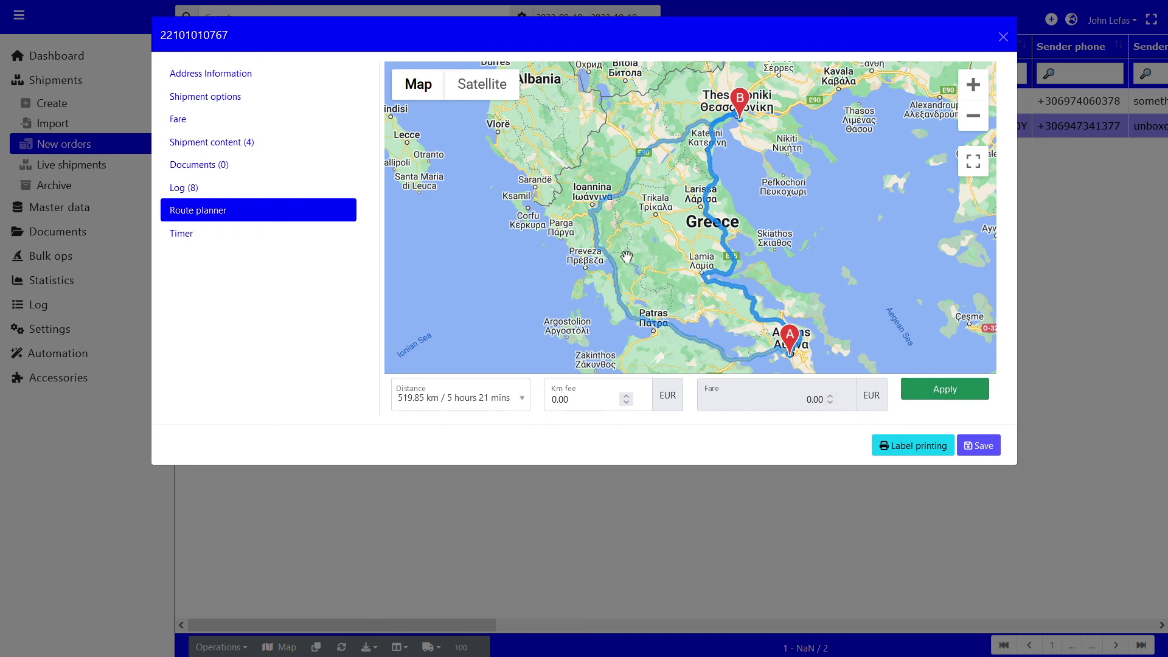
{"action": "left_click", "coordinate": [184, 238]}
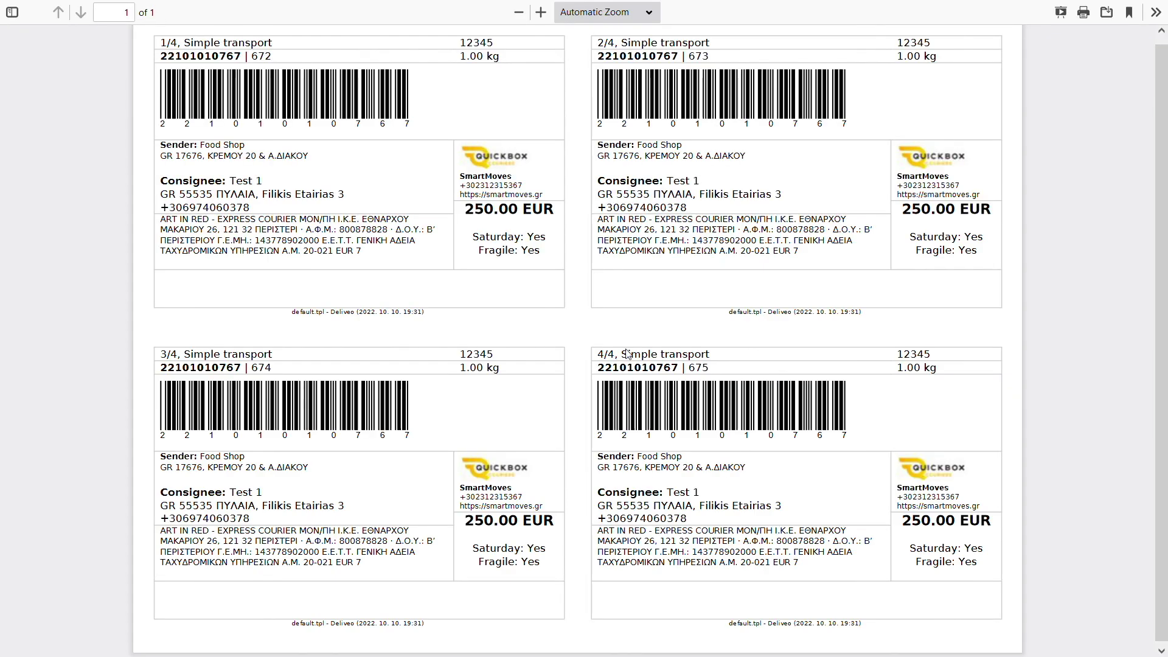
{"action": "scroll", "coordinate": [650, 365], "scroll_direction": "down", "scroll_amount": 1}
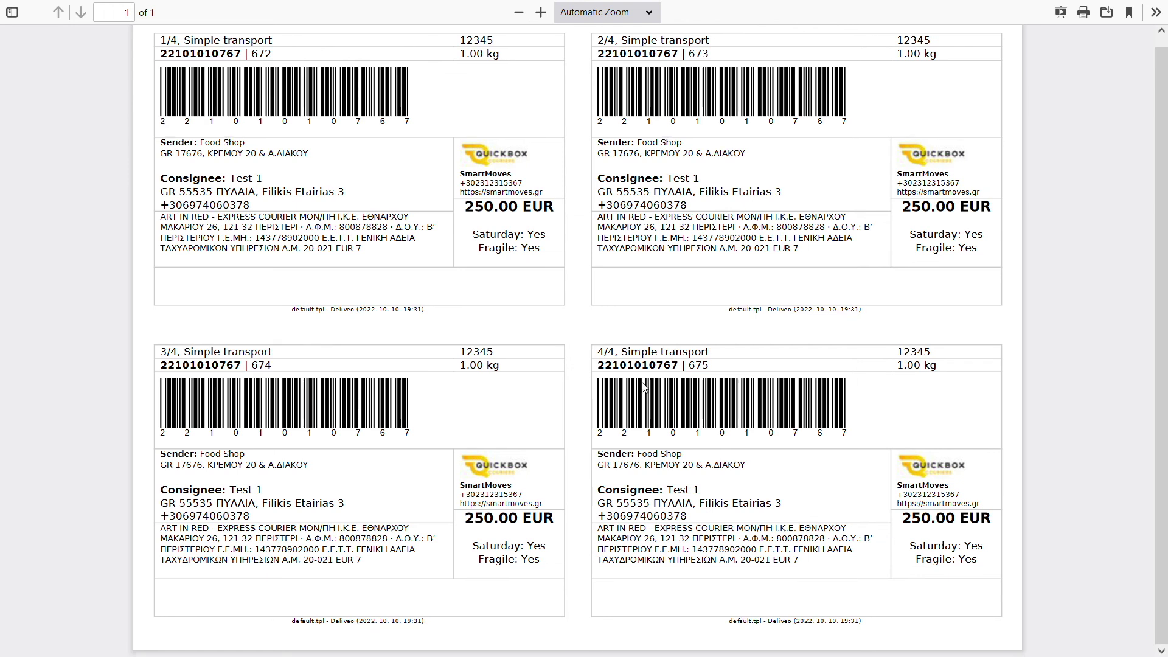